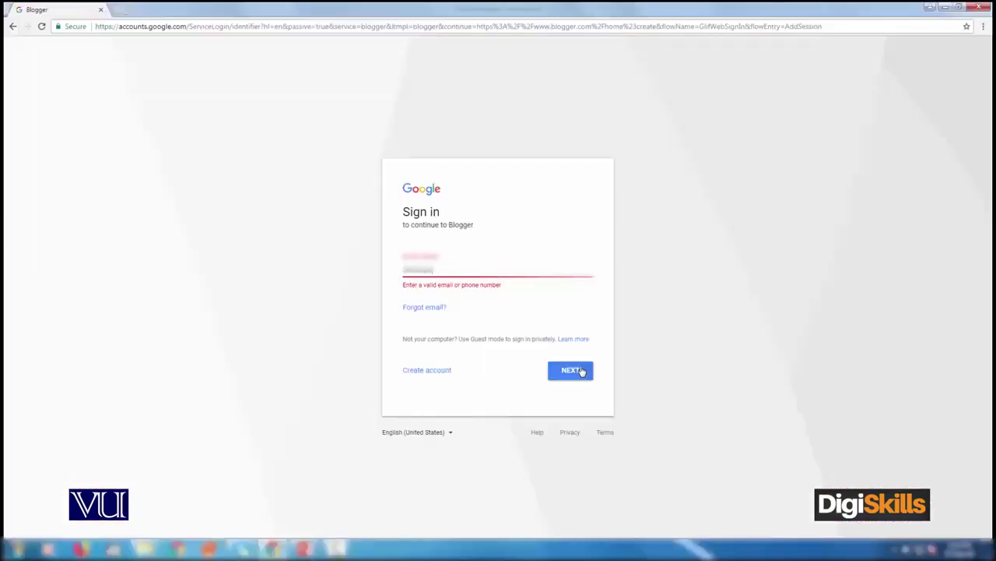
Step: Sign in to Google with the account password to reach Blogger's new-blog form
left_click(570, 369)
type("•••••••••••••")
key("Return")
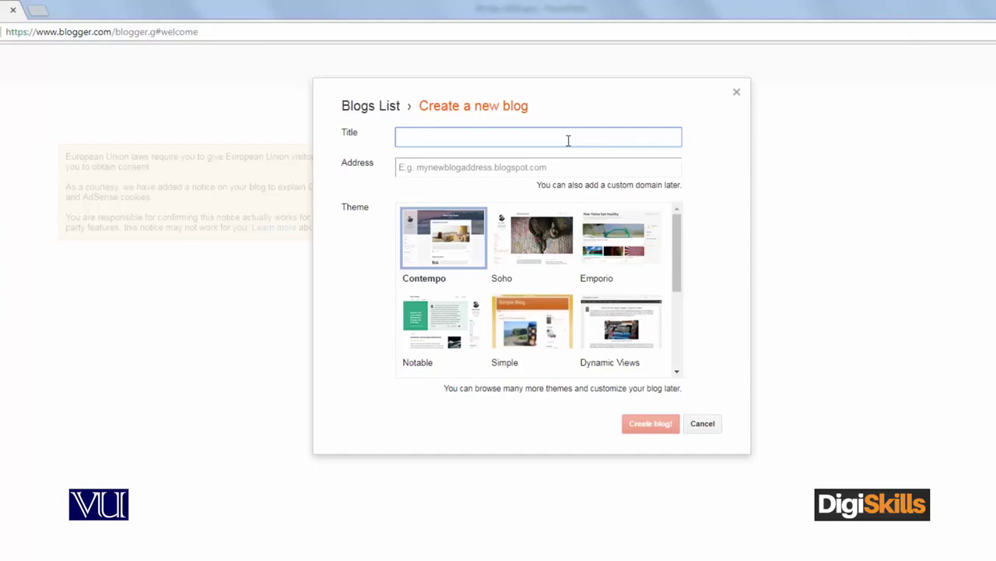
Step: Title the blog 'Journey to Northern Area' with the available address cooljourneypakistan.blogspot.com
type("Journey to Northern Area")
left_click(528, 166)
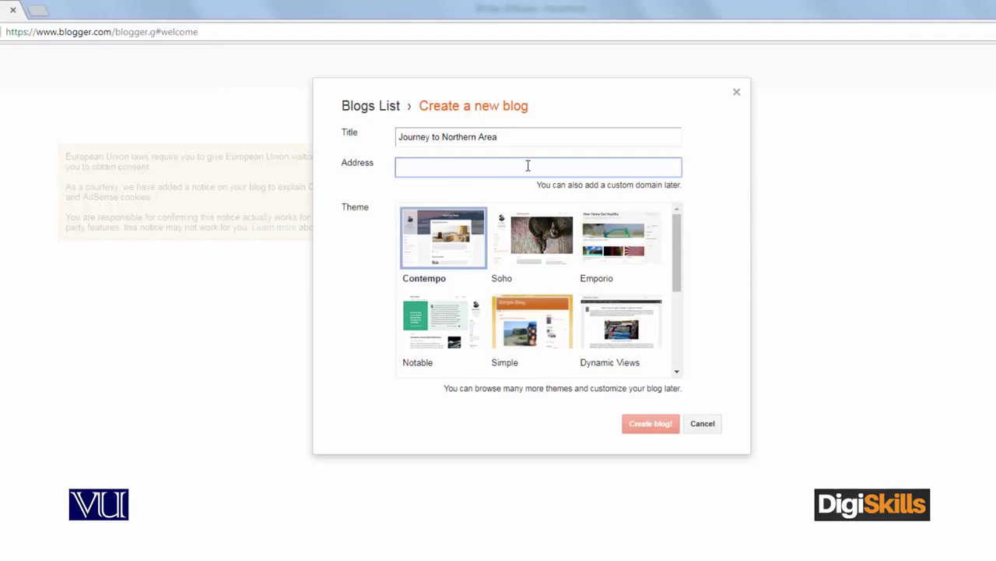
type("jou")
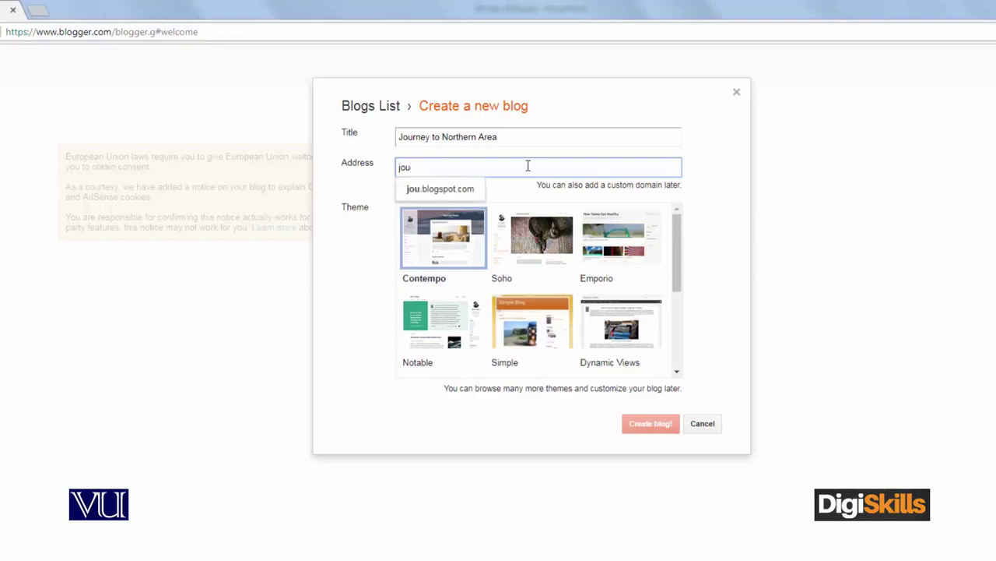
type("rney")
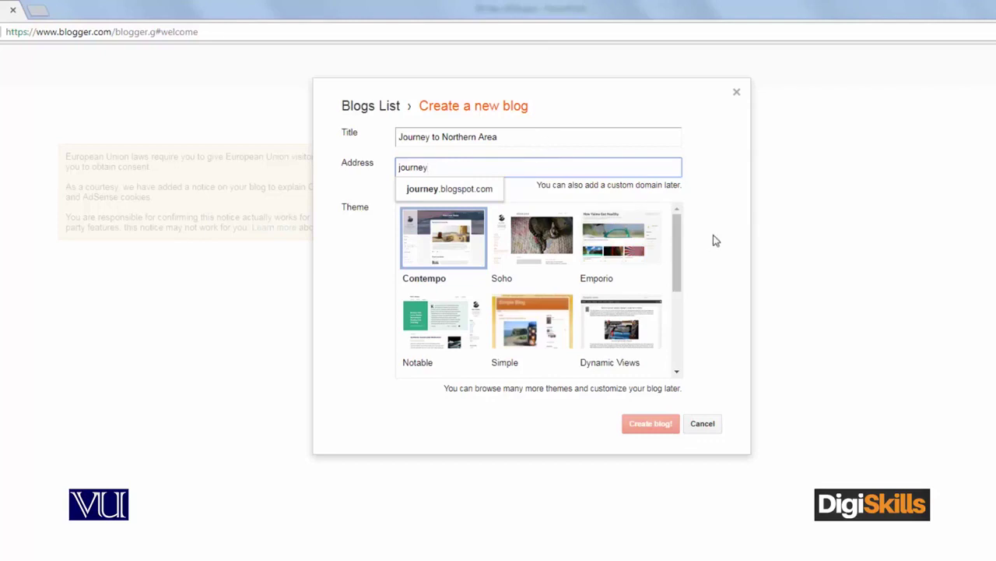
left_click(489, 189)
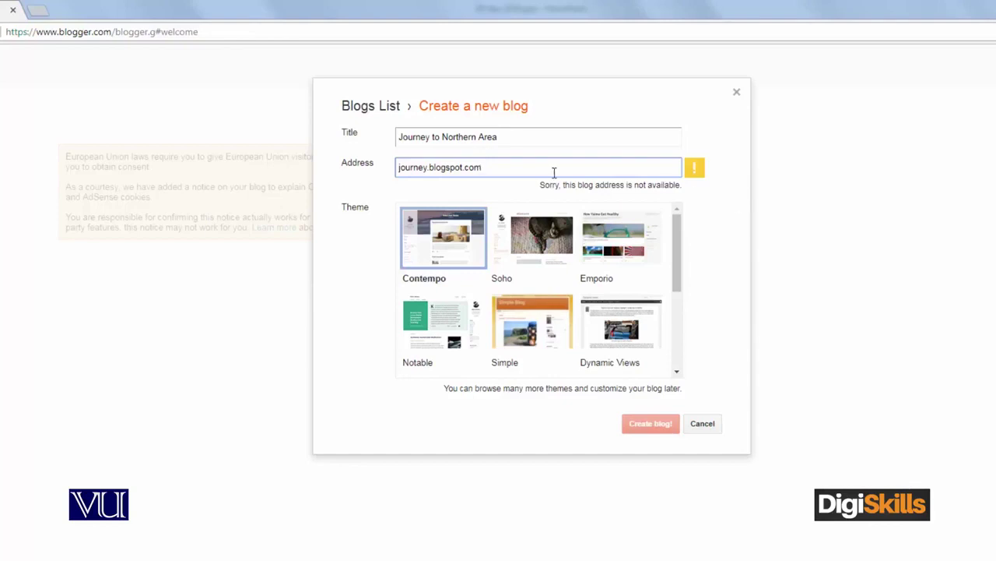
left_click(424, 167)
key("BackSpace")
key("BackSpace")
key("BackSpace")
key("BackSpace")
key("BackSpace")
type("cooljourney")
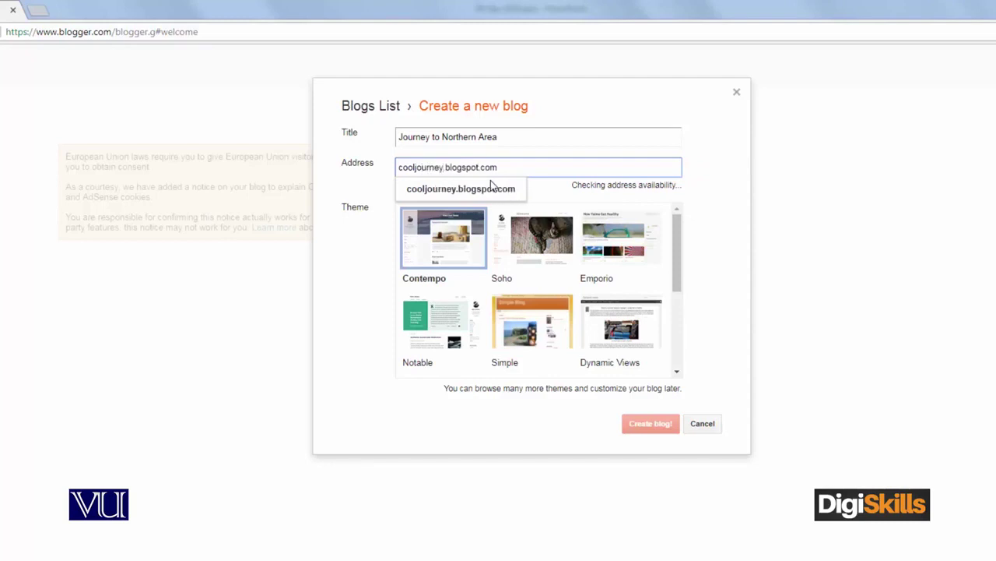
left_click(491, 190)
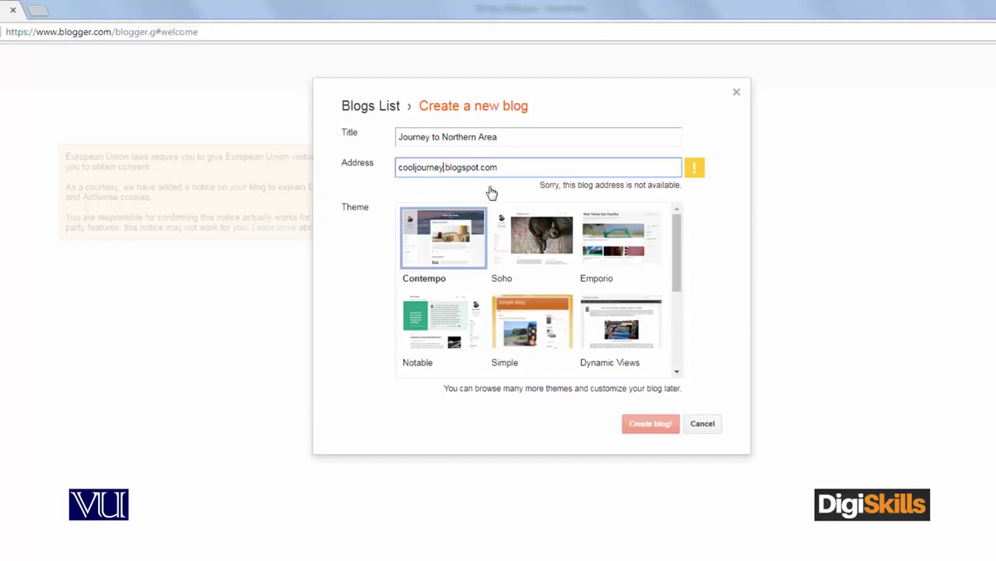
type("pakistan")
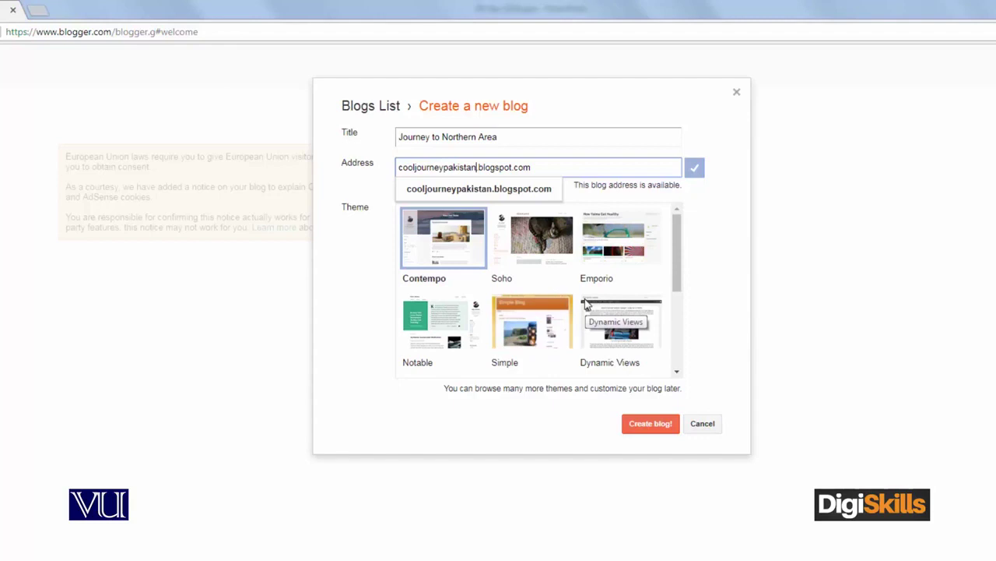
Step: Choose the Travel theme and create the blog
mouse_move(677, 268)
left_mouse_down()
mouse_move(680, 340)
mouse_move(681, 261)
mouse_move(683, 350)
left_mouse_up()
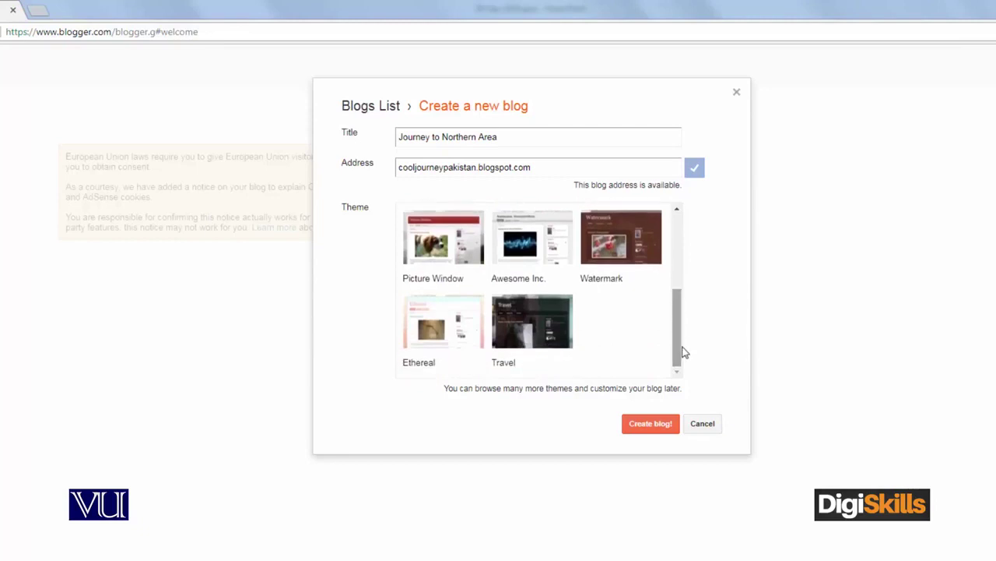
left_click(547, 331)
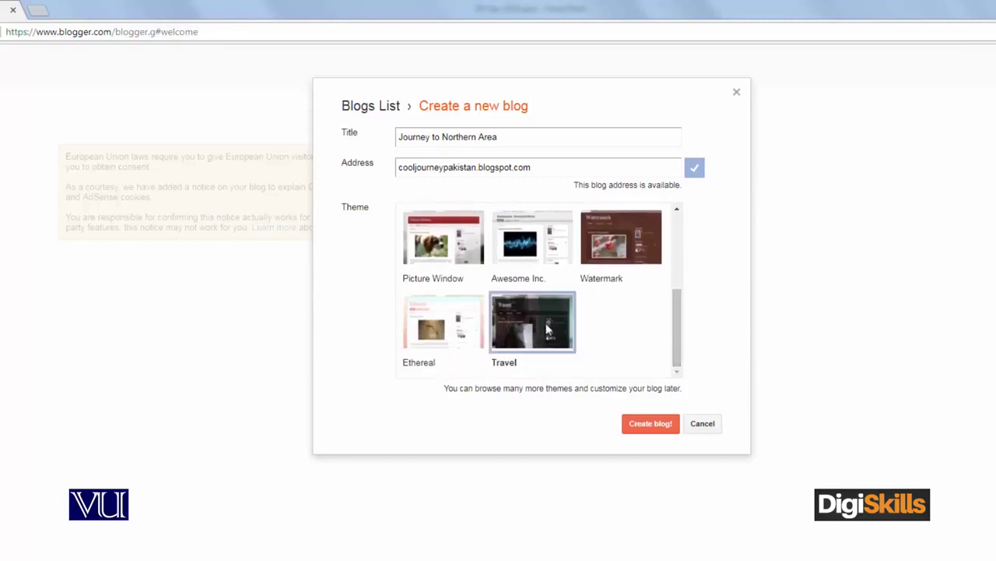
left_click(644, 426)
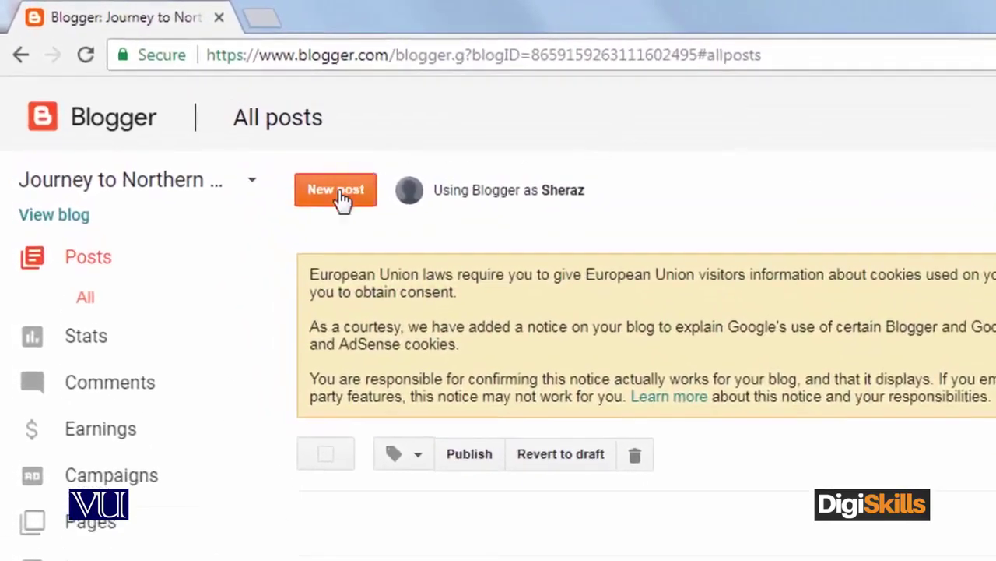
Step: Start a new post from the empty All posts dashboard of Journey to Northern Area
left_click(343, 199)
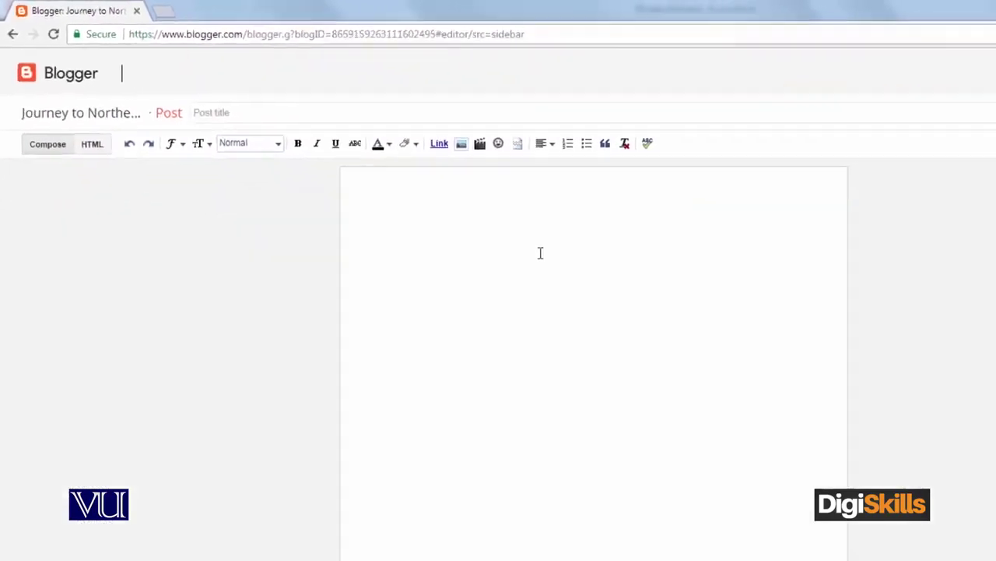
Step: Title the post 'Visit to KL' and insert the uploaded BG_1.jpg image into its body
left_click(305, 105)
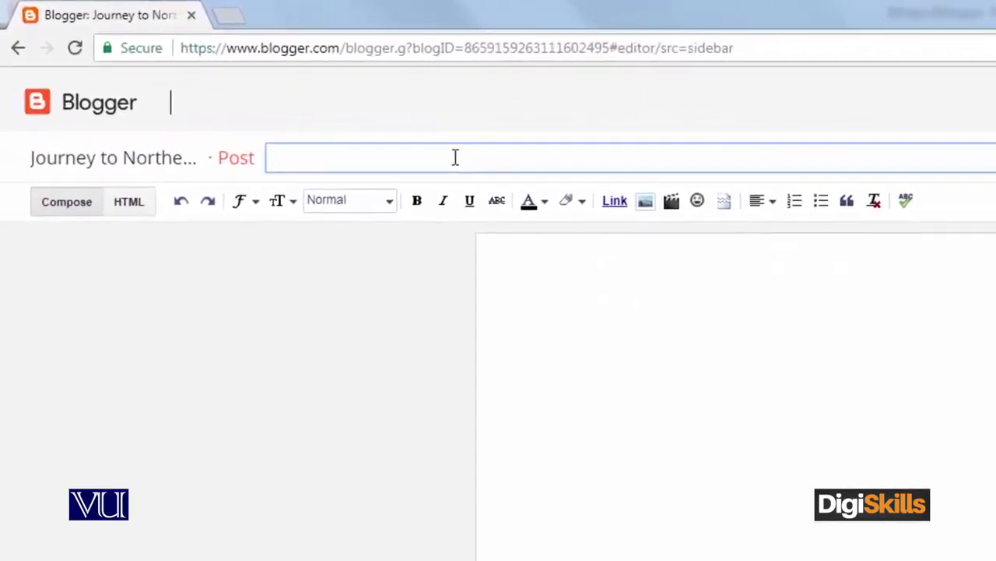
type("Visit to KL")
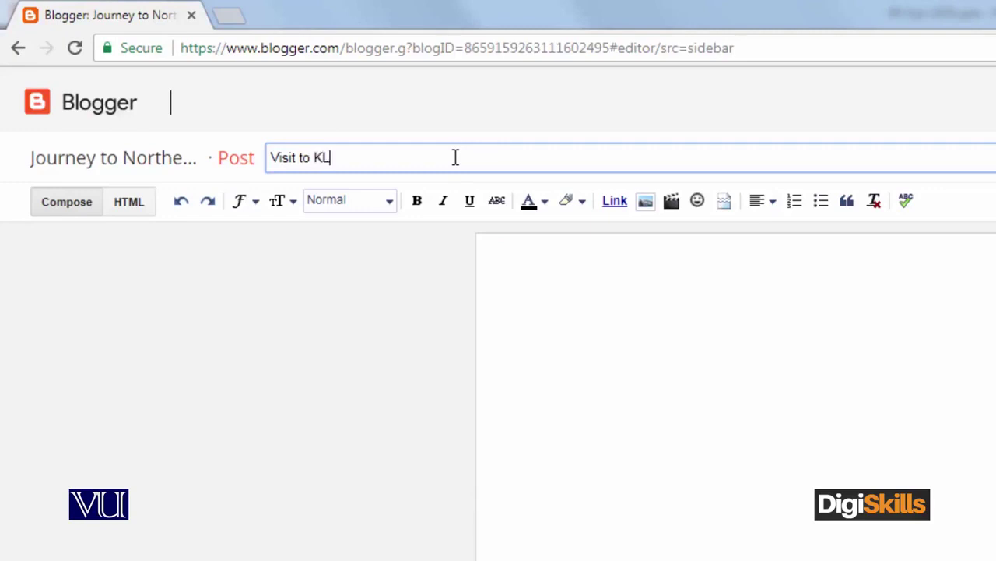
left_click(594, 311)
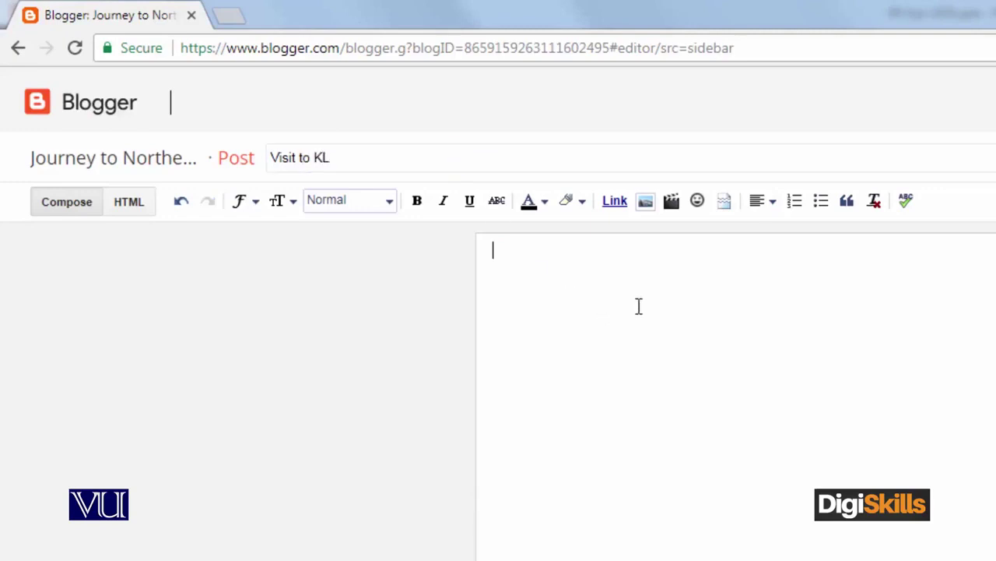
left_click(645, 202)
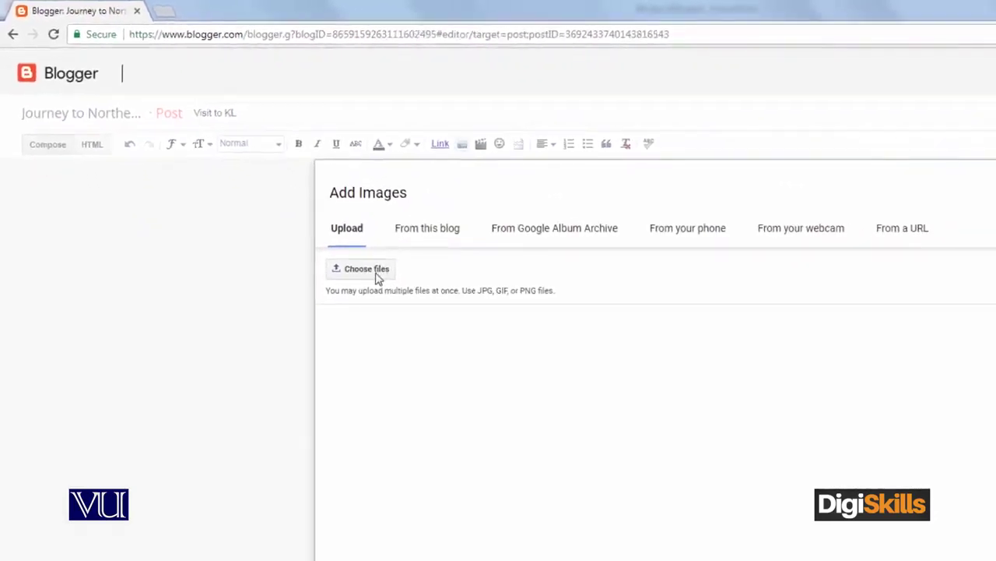
left_click(377, 277)
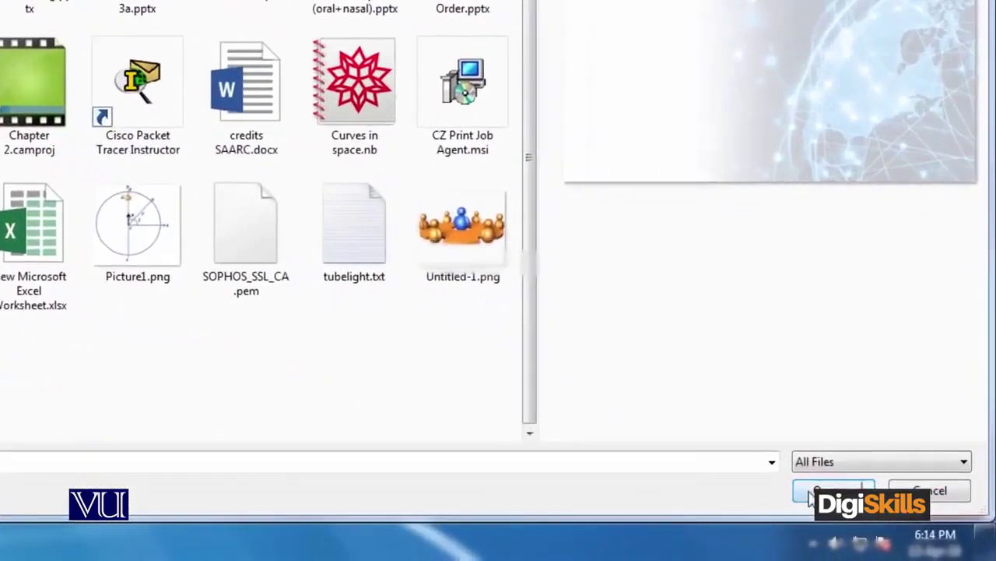
left_click(844, 496)
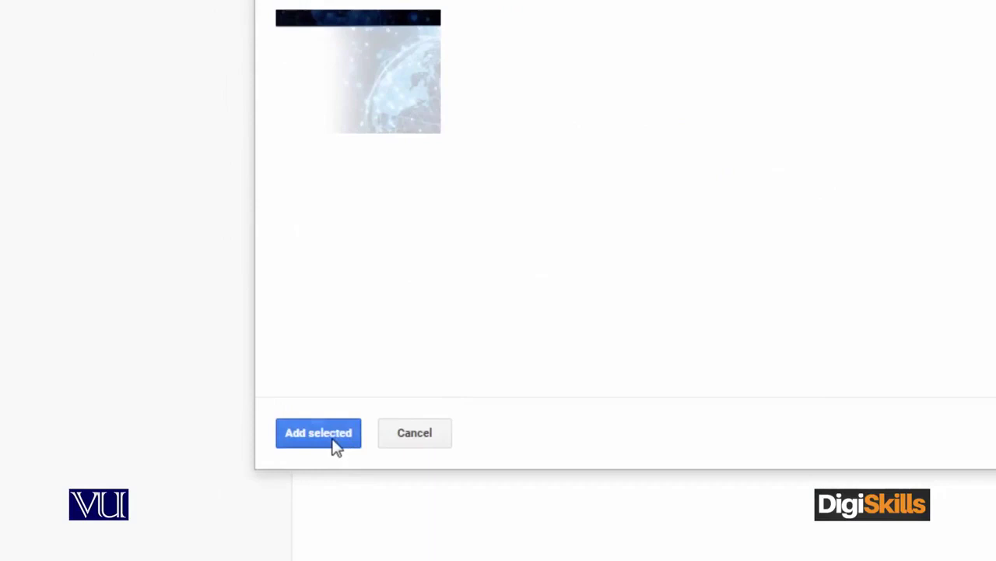
left_click(334, 442)
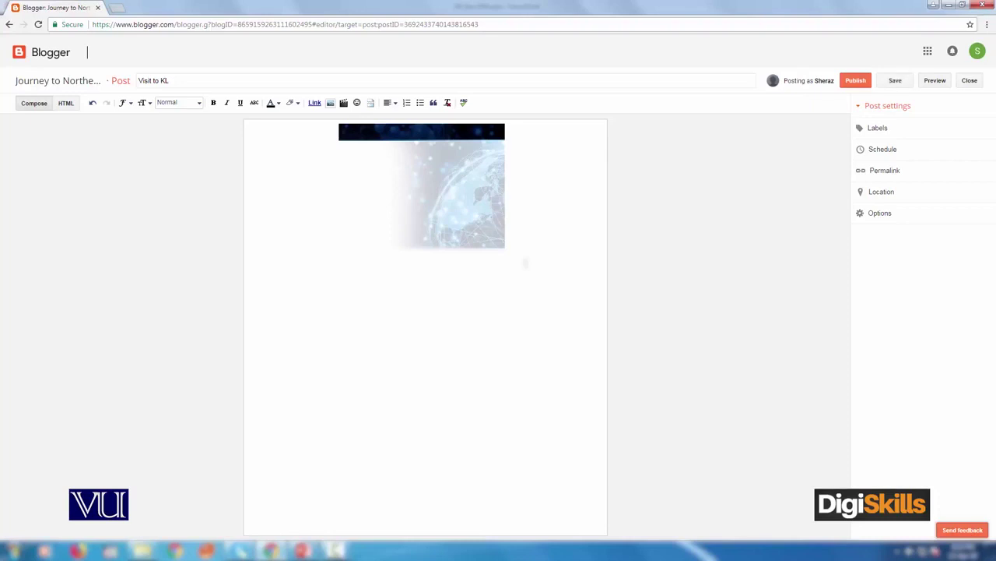
Step: Add the line 'This is first blog regarding trip to KL' below the image and publish
type("This is ")
type("first blog st")
key("BackSpace")
key("BackSpace")
type("regarding t")
type("rip to KL")
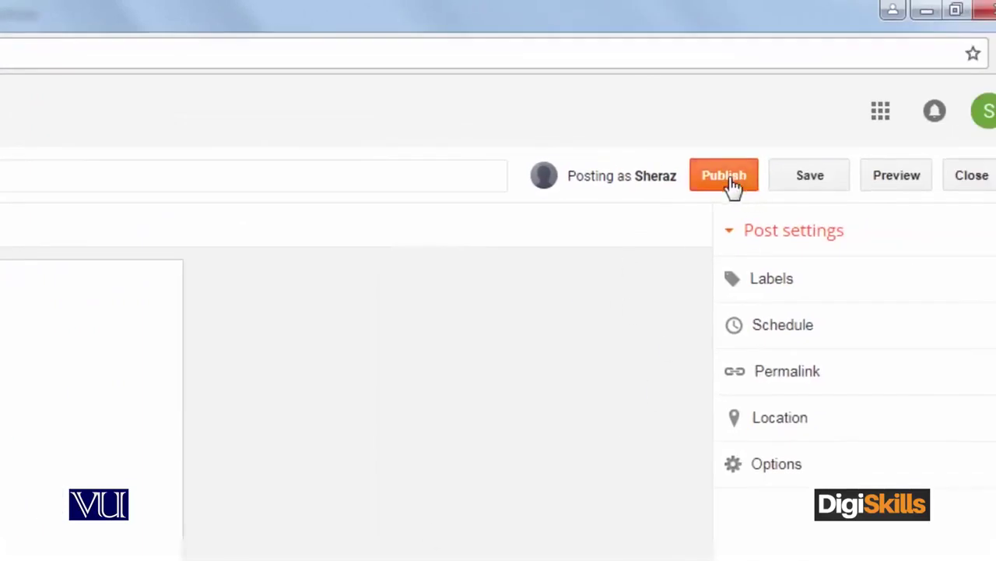
left_click(732, 185)
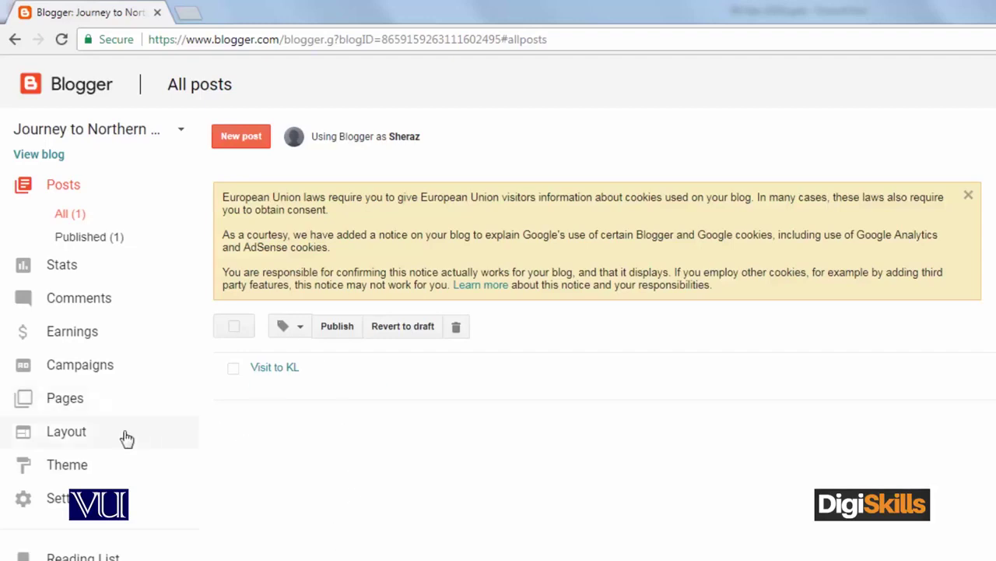
Step: Go to the Layout page and look through its Header, Main and sidebar gadget sections
left_click(82, 439)
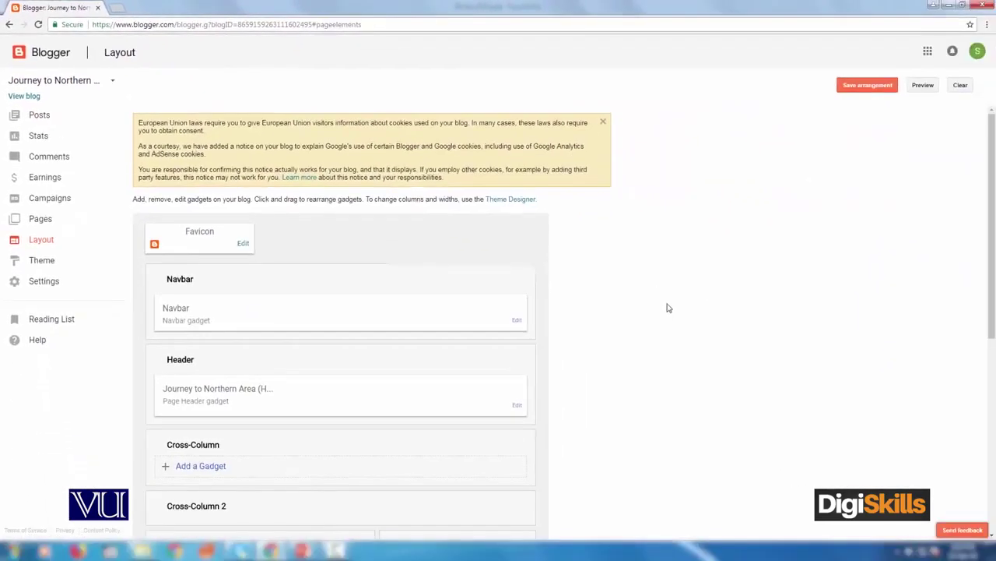
scroll(654, 303, "down", 3)
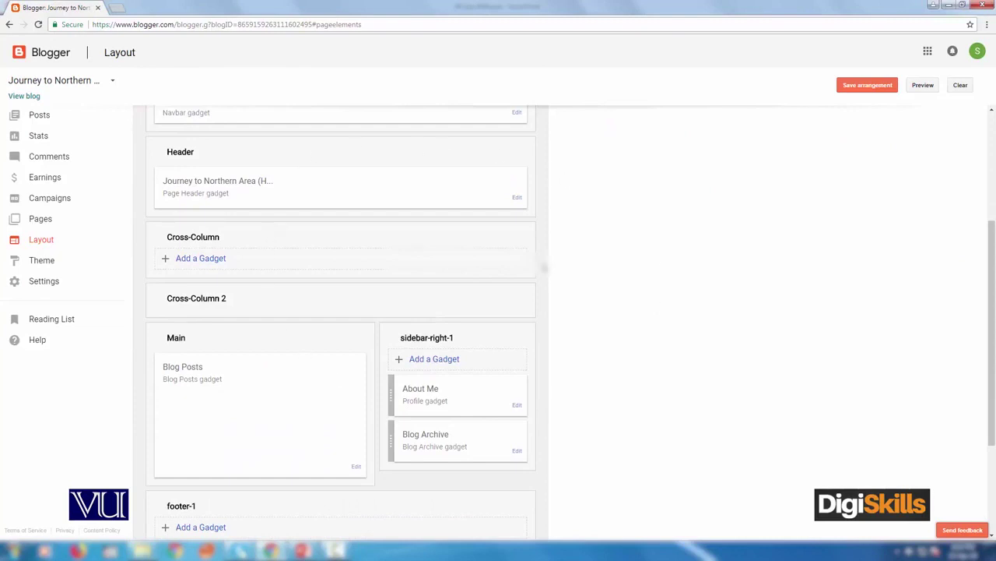
scroll(252, 293, "up", 3)
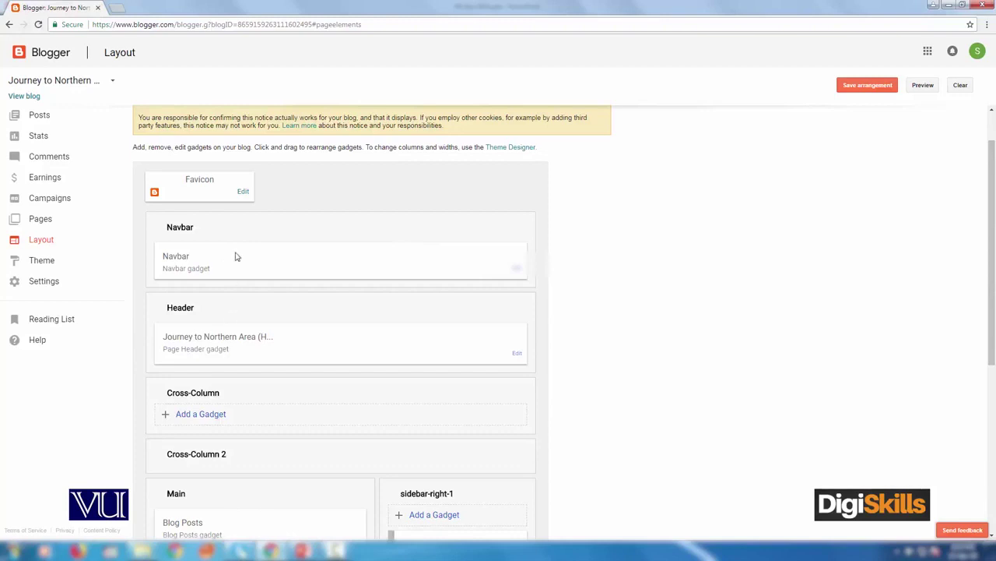
scroll(230, 245, "down", 1)
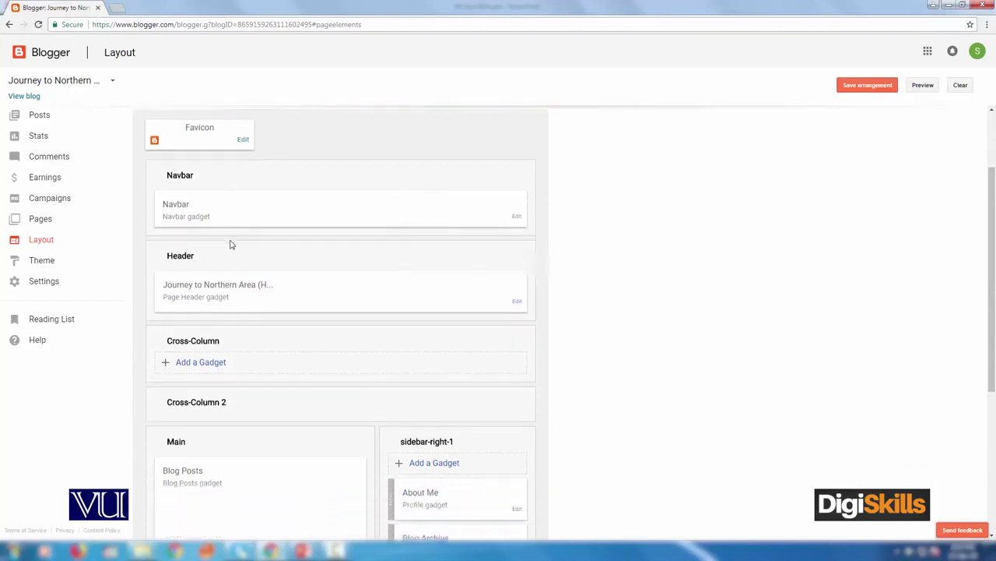
scroll(230, 244, "down", 2)
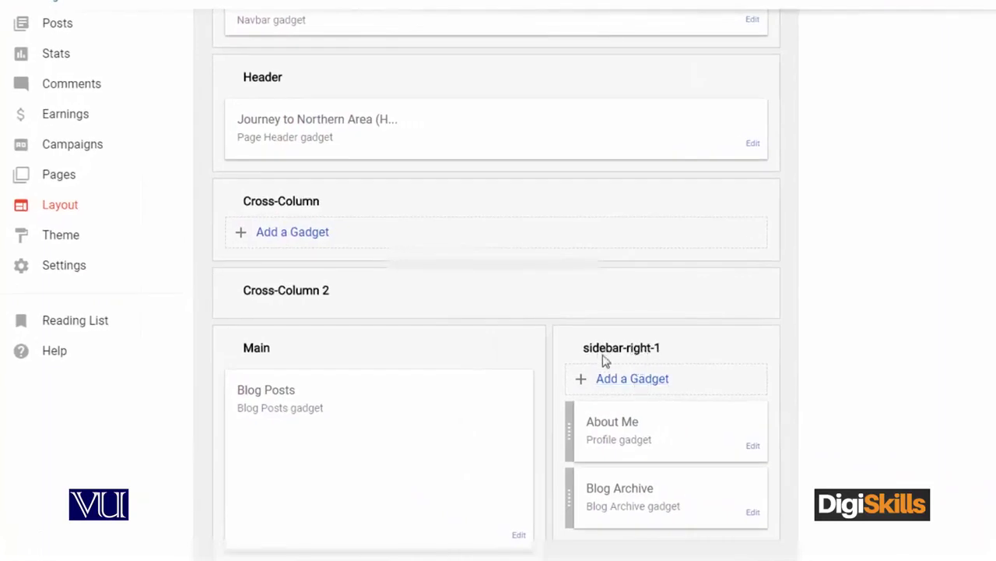
Step: Add an HTML/JavaScript gadget to sidebar-right-1 to bring up its configuration form
left_click(632, 383)
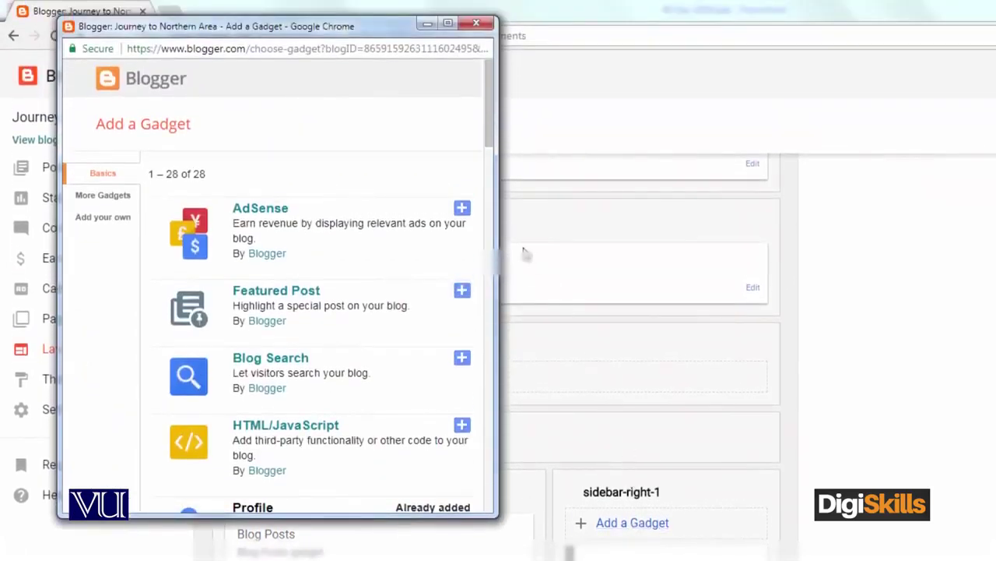
left_click_drag(488, 128, 489, 142)
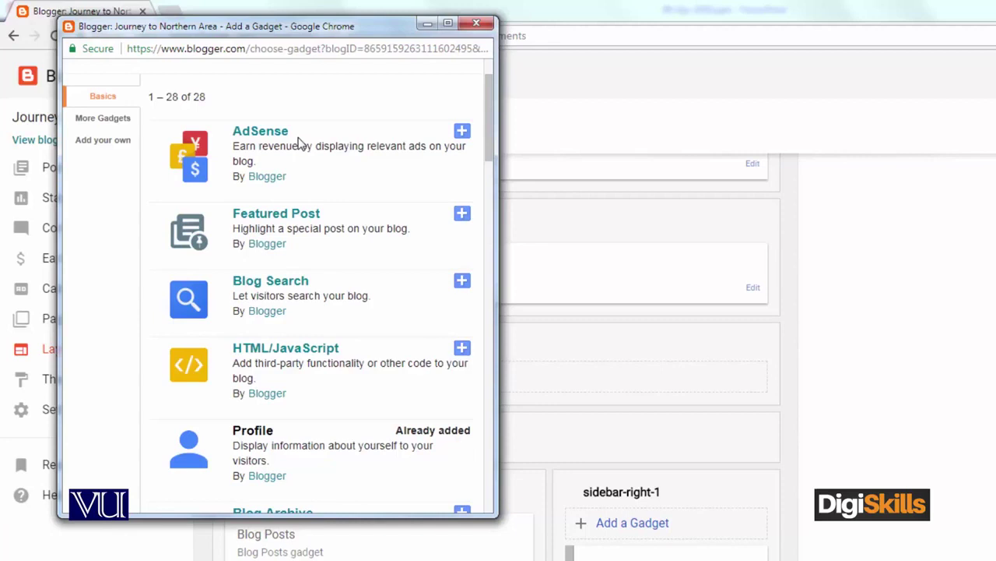
left_click_drag(491, 126, 436, 191)
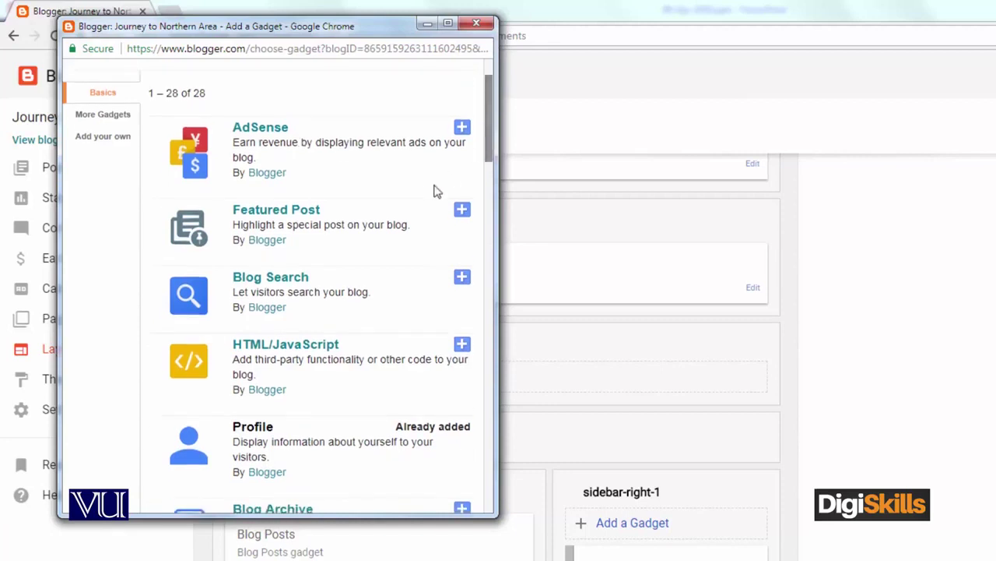
left_click(327, 354)
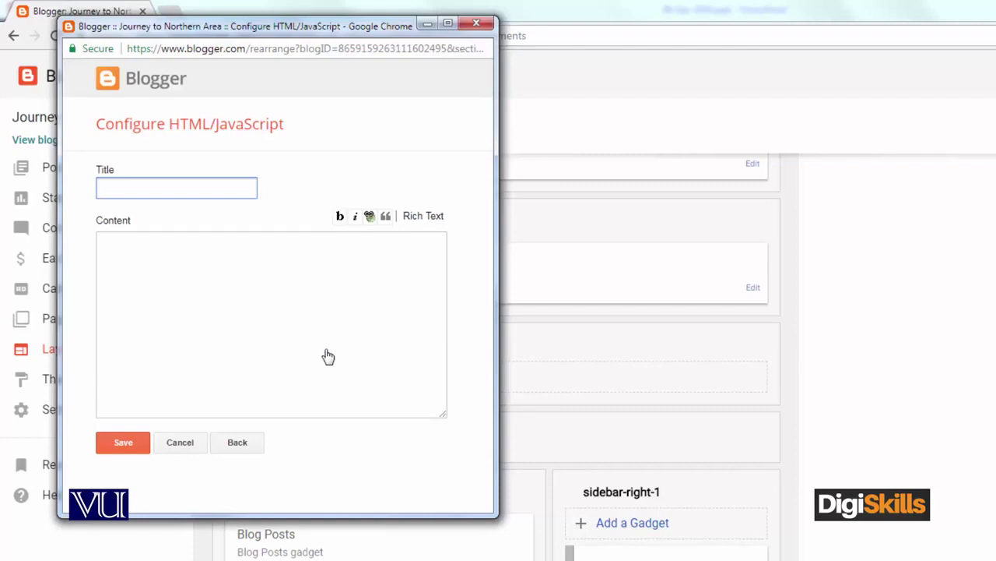
Step: Enter KL as the gadget title and move the configuration window further right
type("KL")
left_click(313, 304)
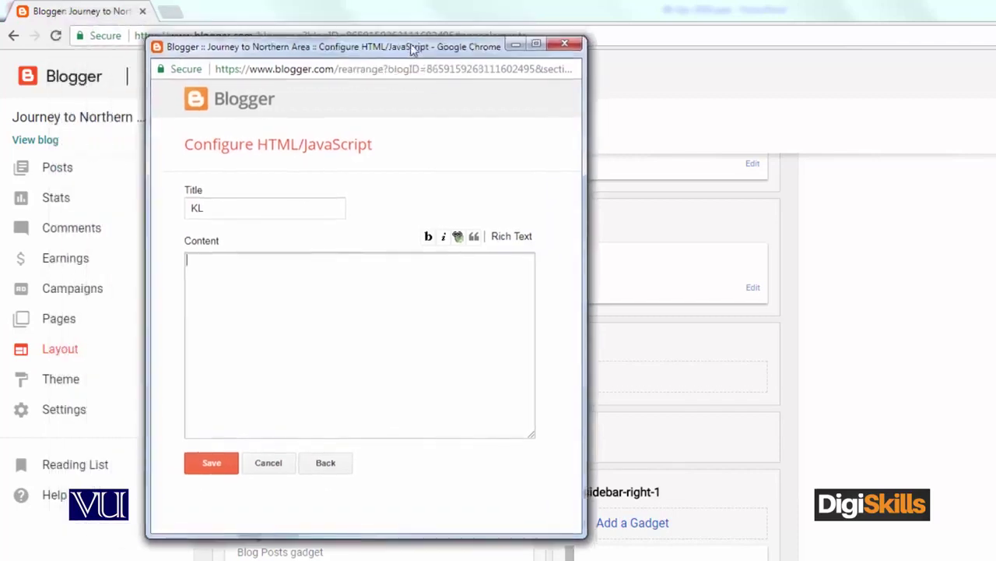
left_click_drag(318, 30, 485, 62)
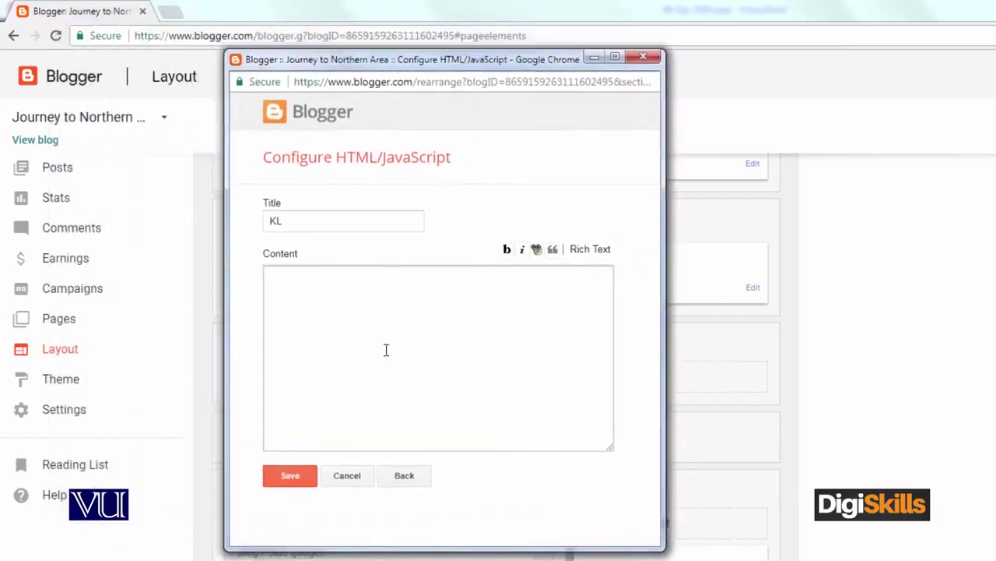